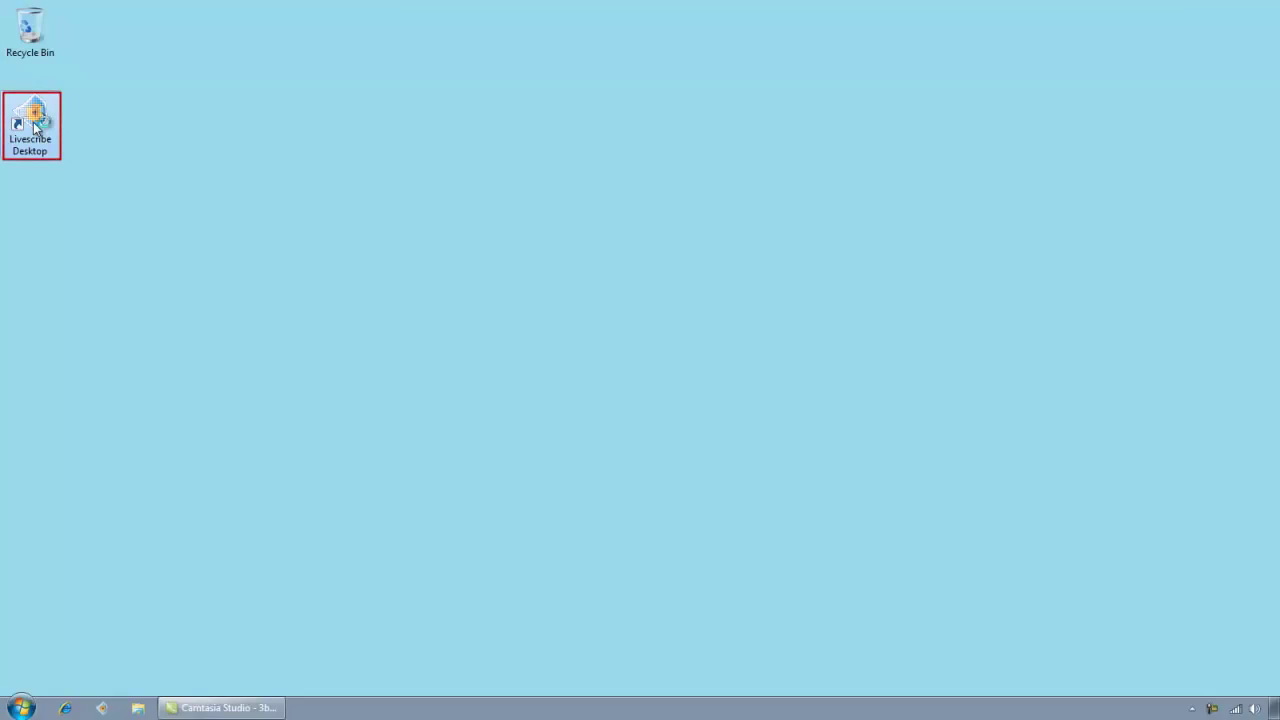
Step: Launch Livescribe Desktop and select the K-12 Idea Book smartpen
double_click(36, 124)
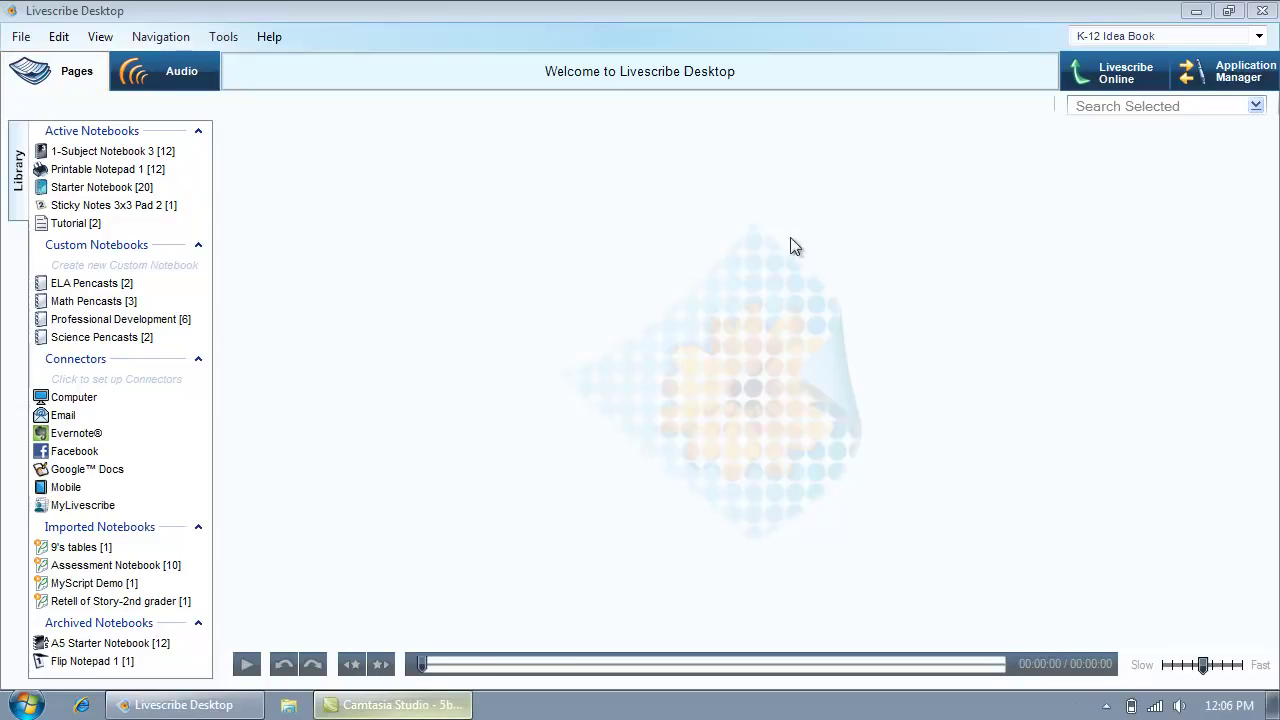
click(1259, 36)
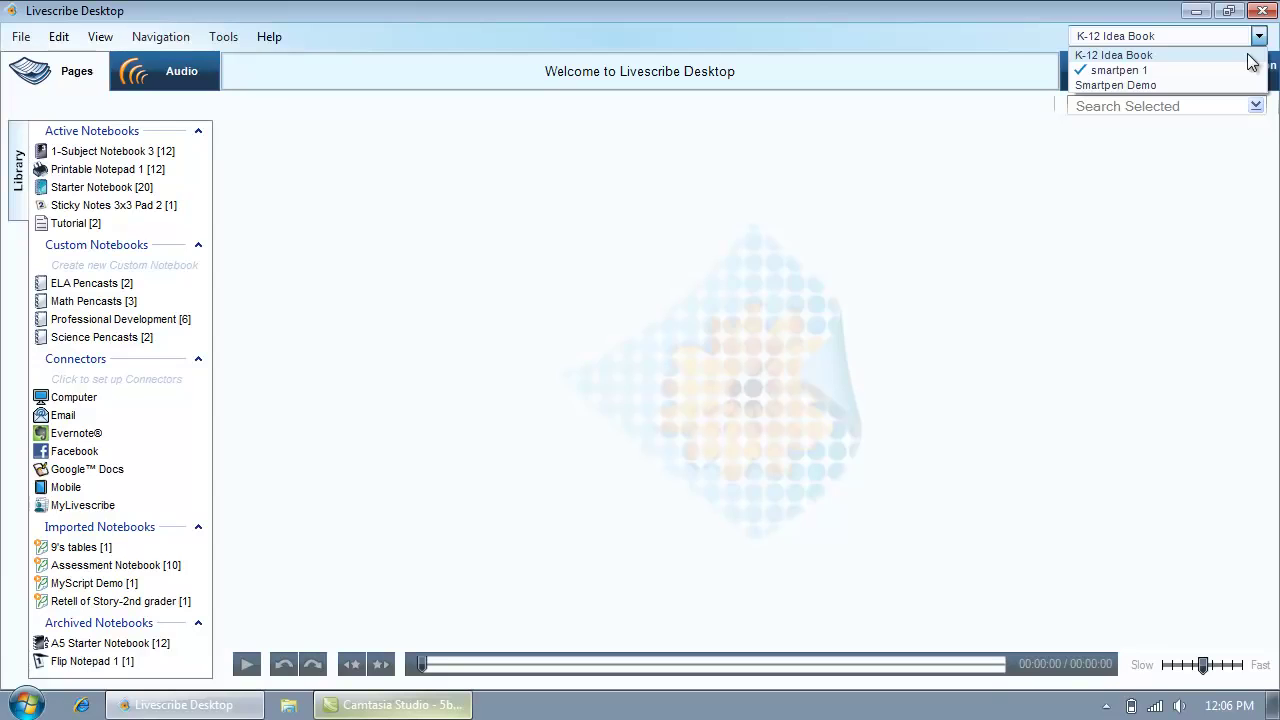
click(1248, 57)
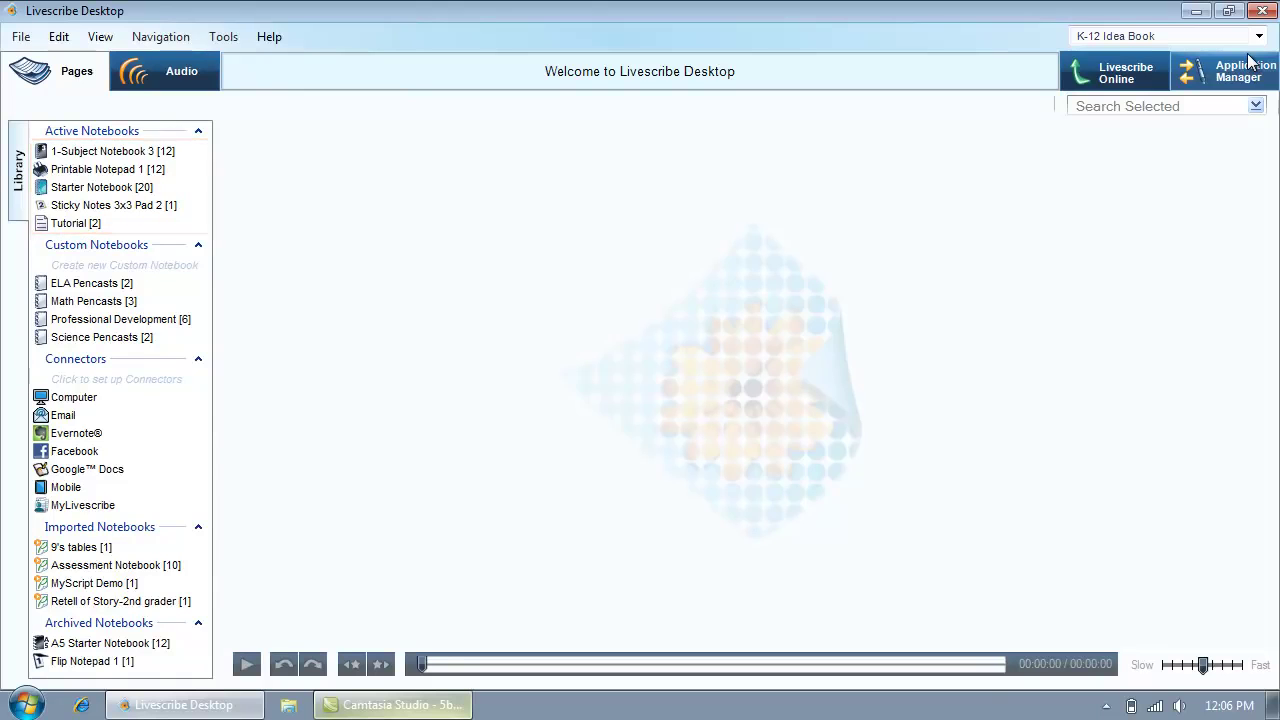
Step: Open 1-Subject Notebook 3 from the active notebooks and show page 6 in single-page view
click(112, 155)
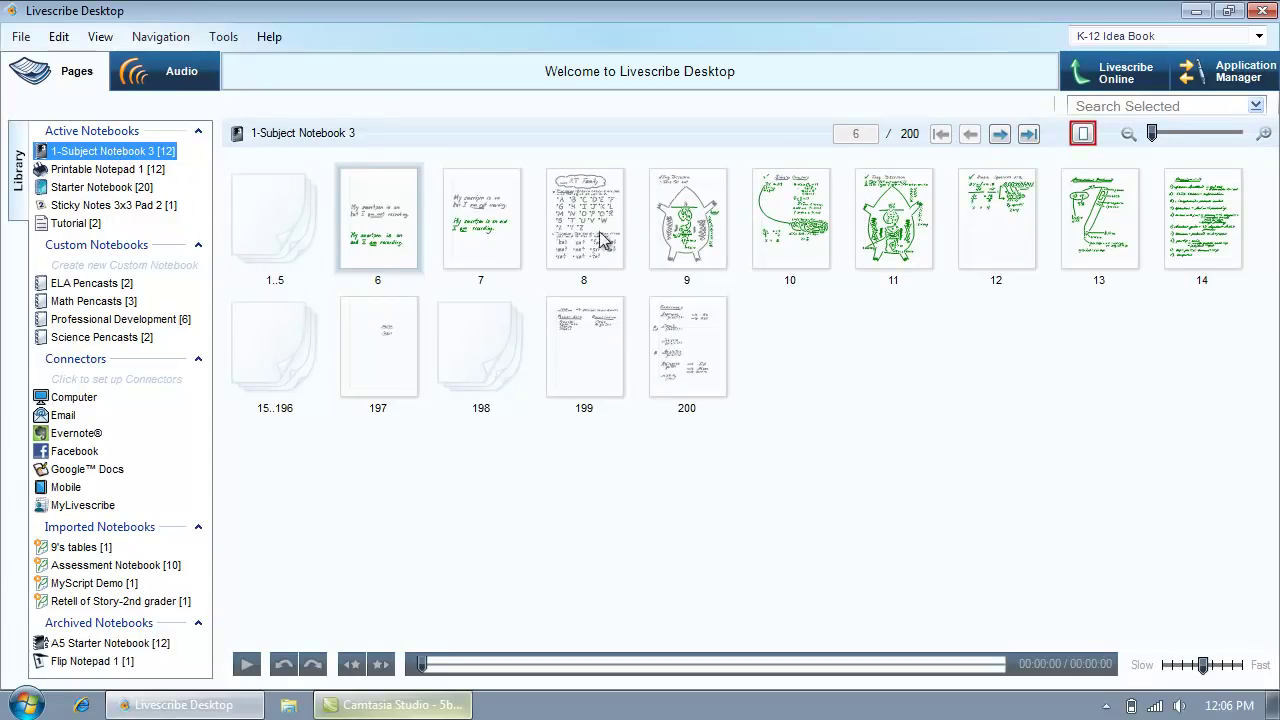
click(1084, 134)
click(1084, 134)
click(1084, 134)
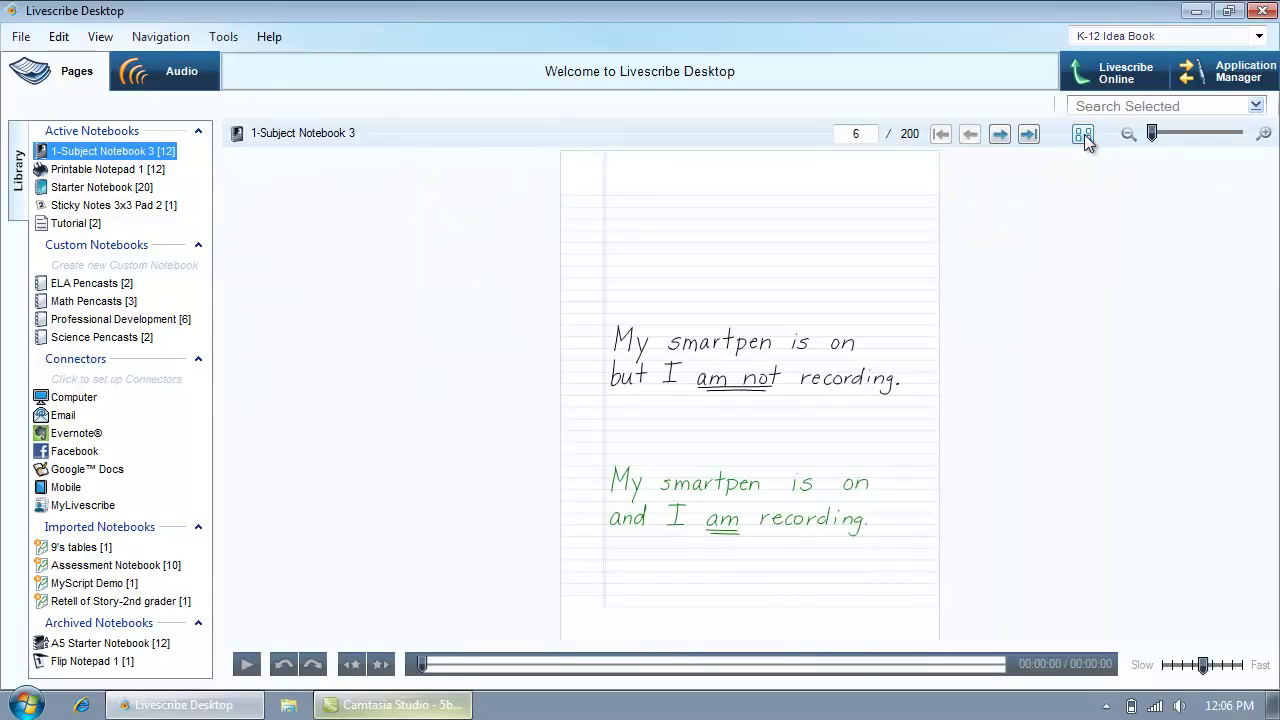
Step: Go to page 11 of the notebook by entering its page number
click(866, 134)
key(BackSpace)
text(11)
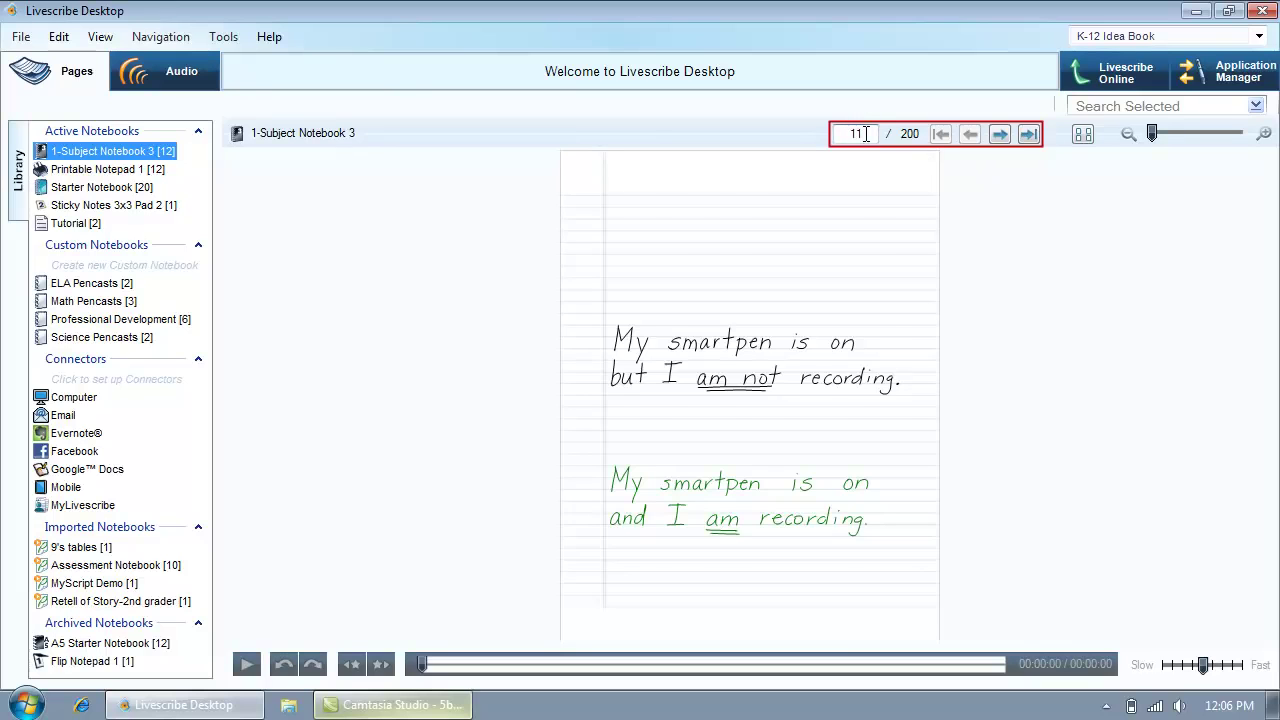
key(Return)
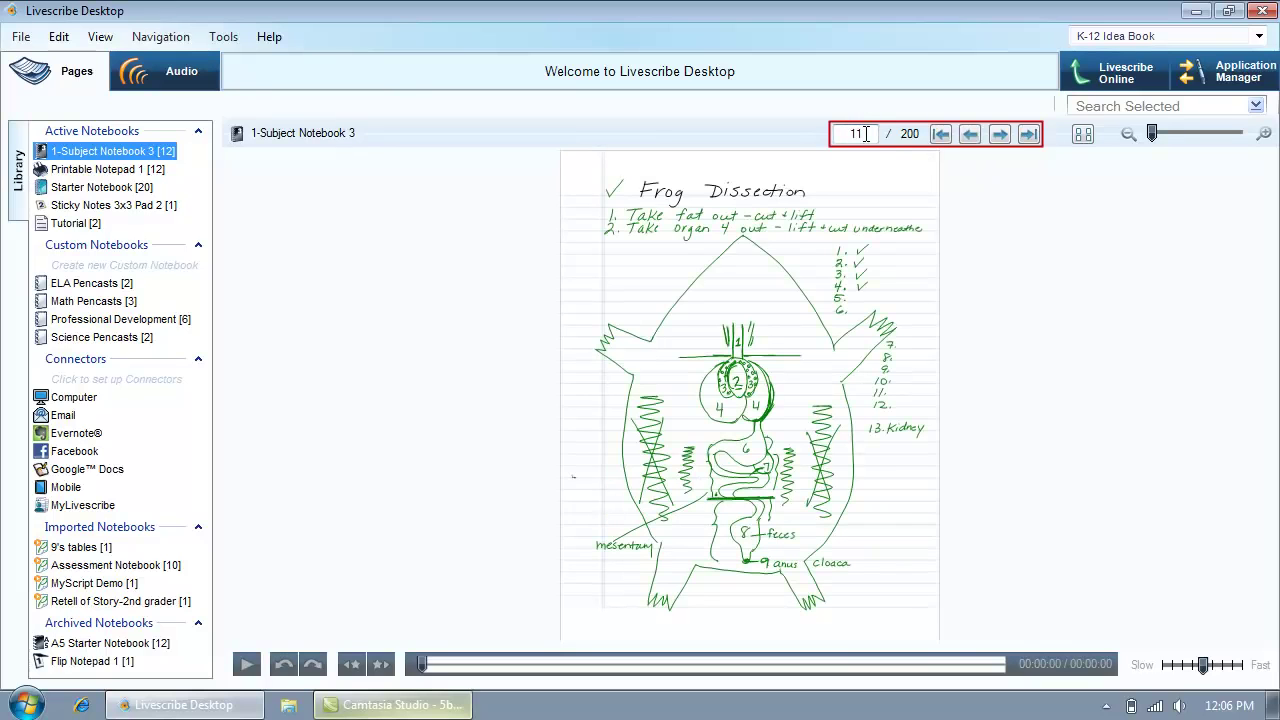
Step: Leaf to page 13 and back to page 11, and jump between the notebook's last and first written pages
click(1002, 136)
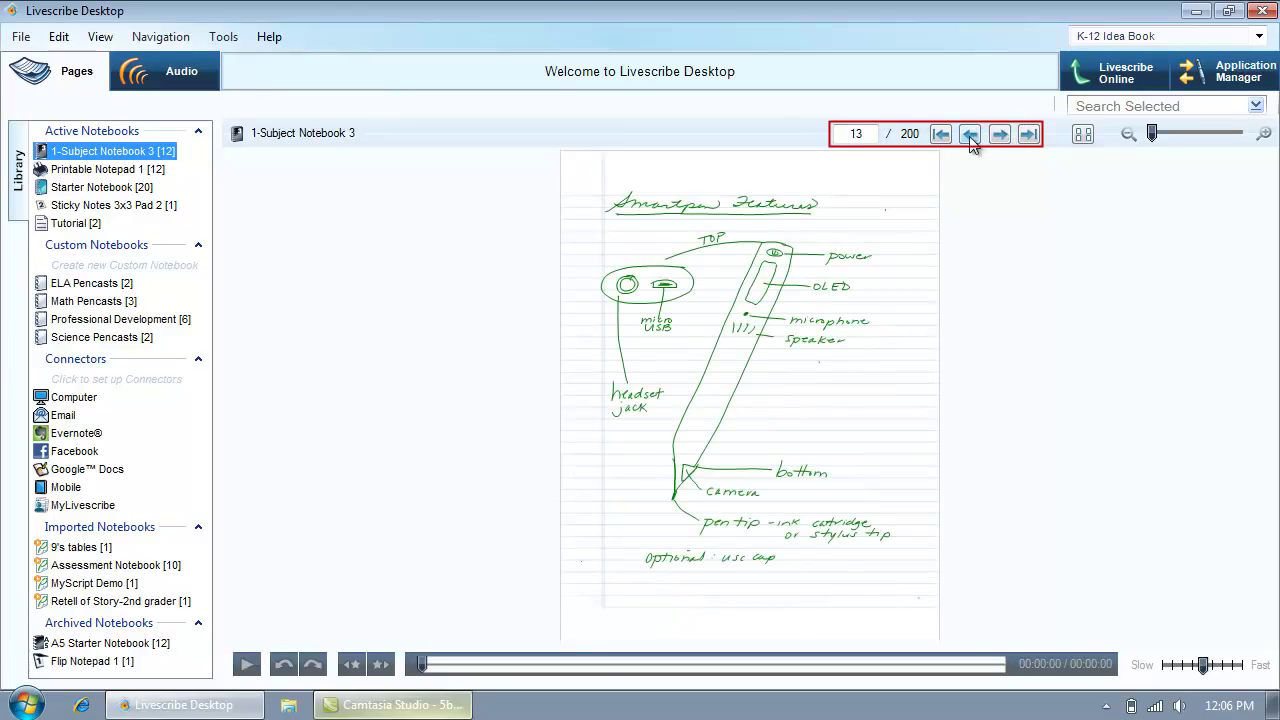
click(970, 137)
click(970, 137)
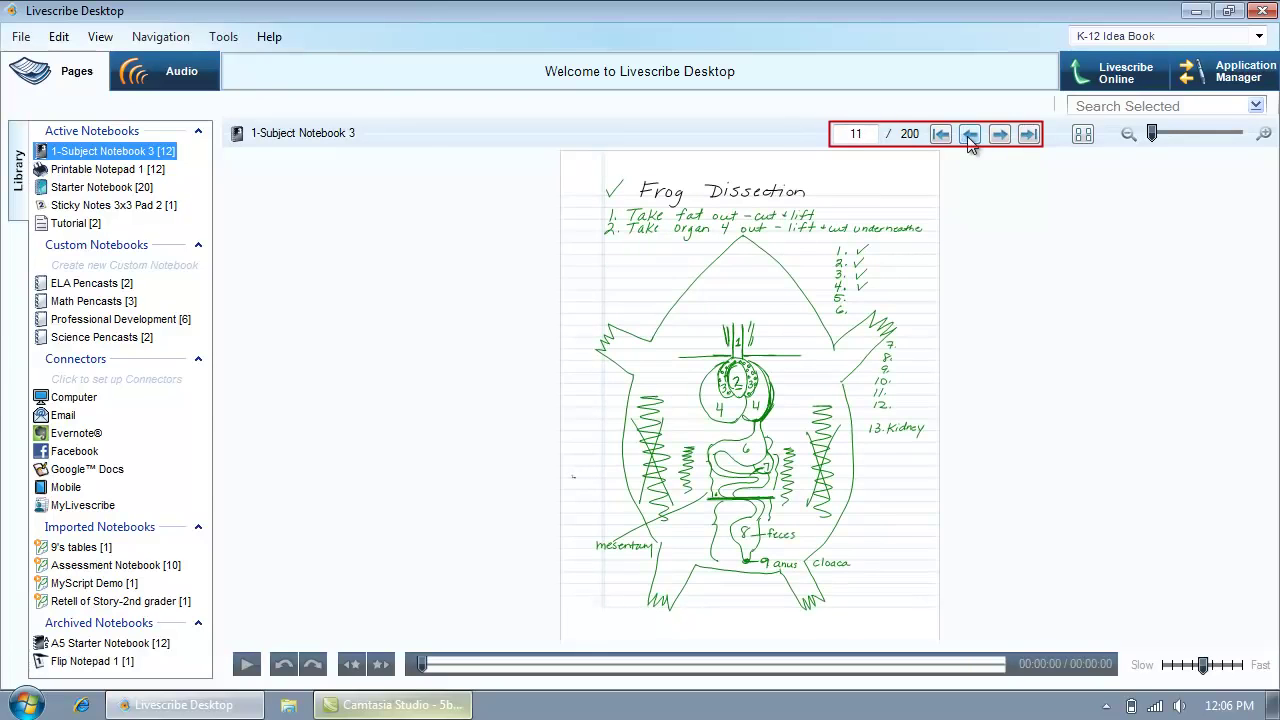
click(1028, 134)
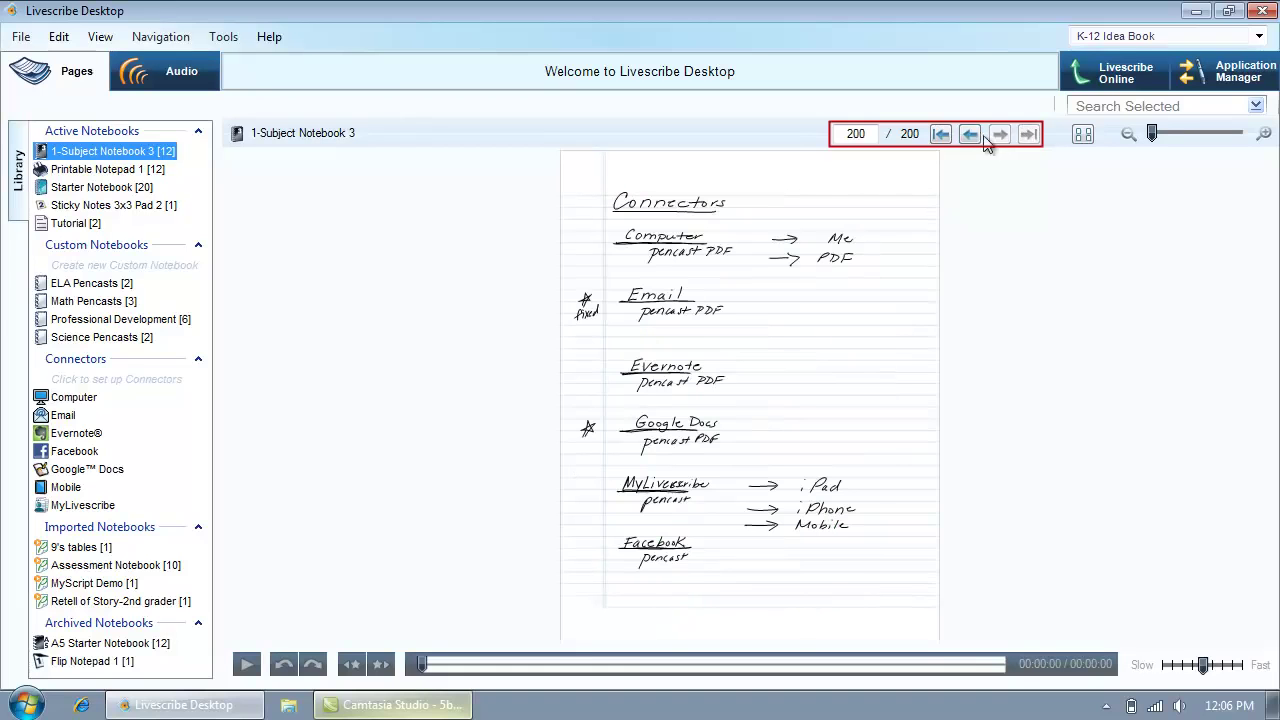
click(938, 134)
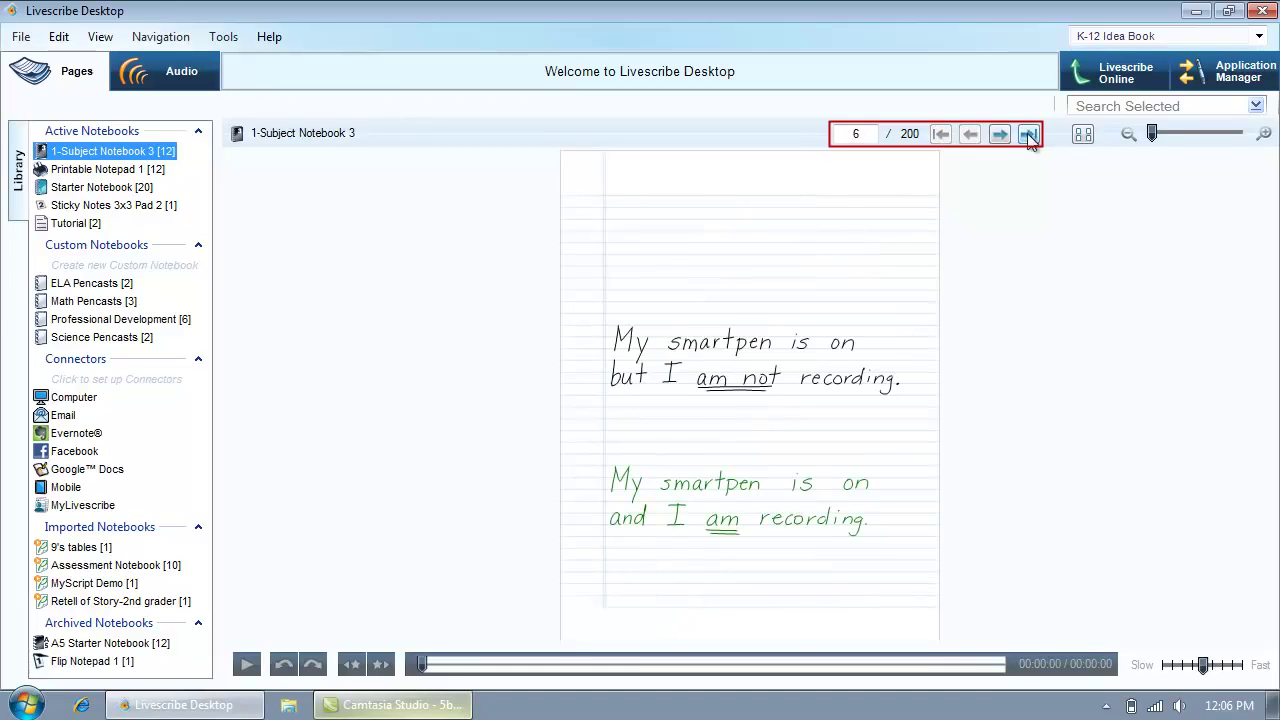
click(1028, 134)
click(942, 135)
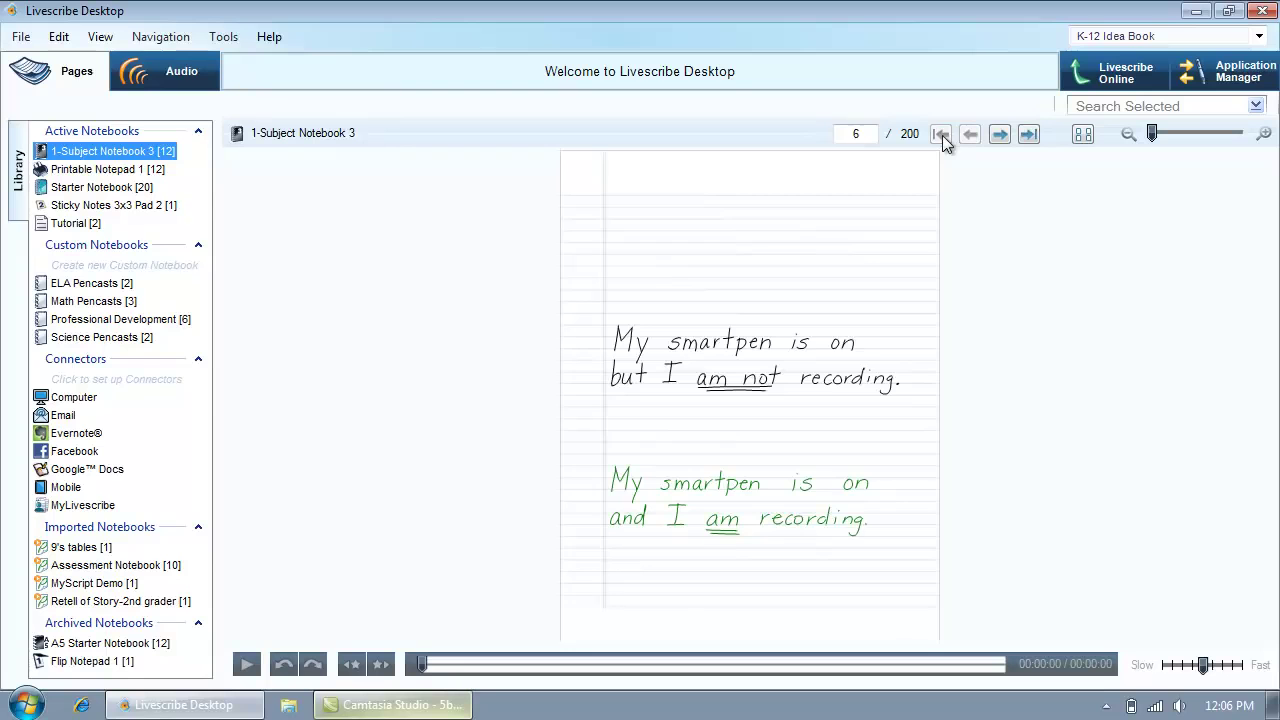
Step: Zoom in on the handwriting on page 6 and return to the full-page view
click(1265, 136)
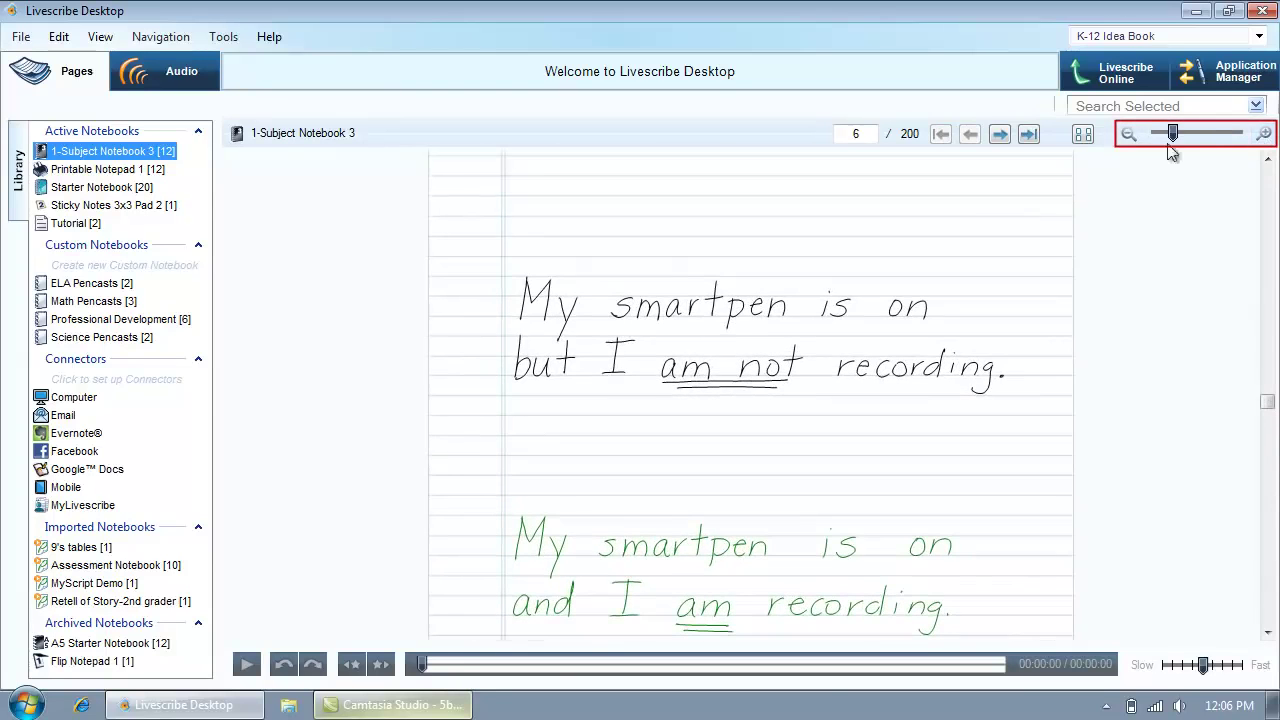
click(1130, 134)
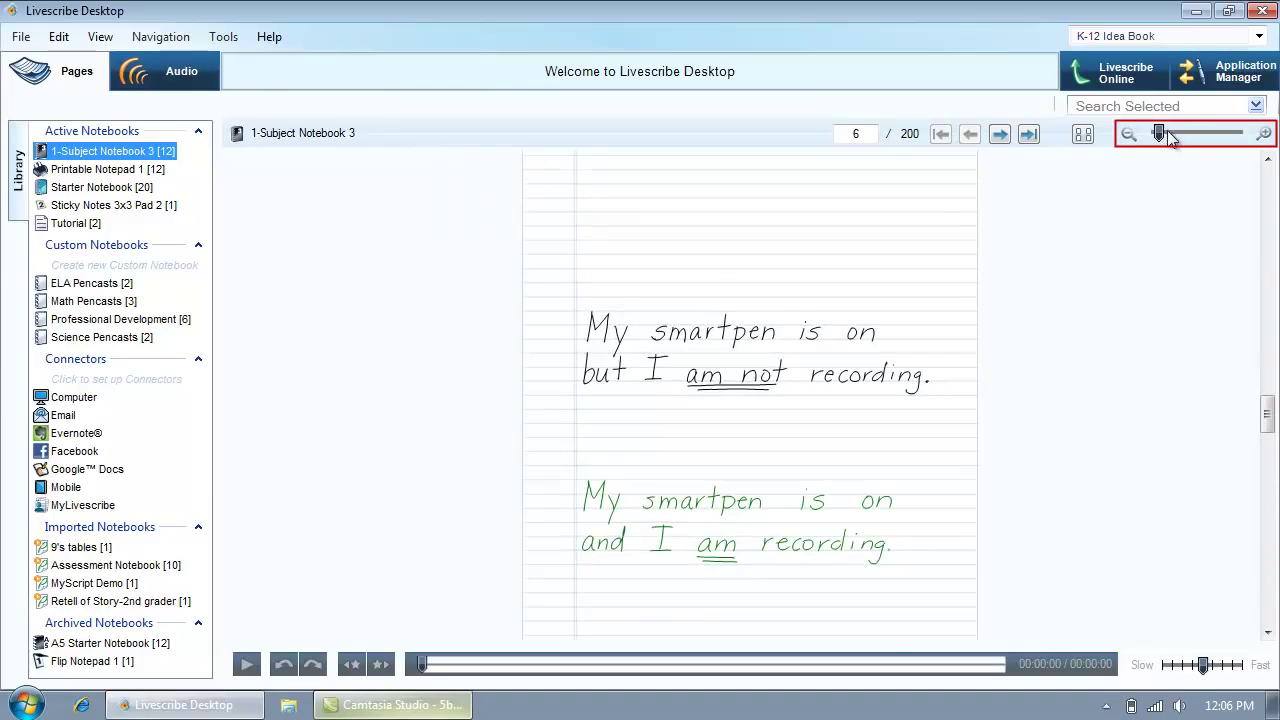
mouse_move(1158, 134)
mouse_down()
mouse_move(1200, 136)
mouse_move(1153, 143)
mouse_up()
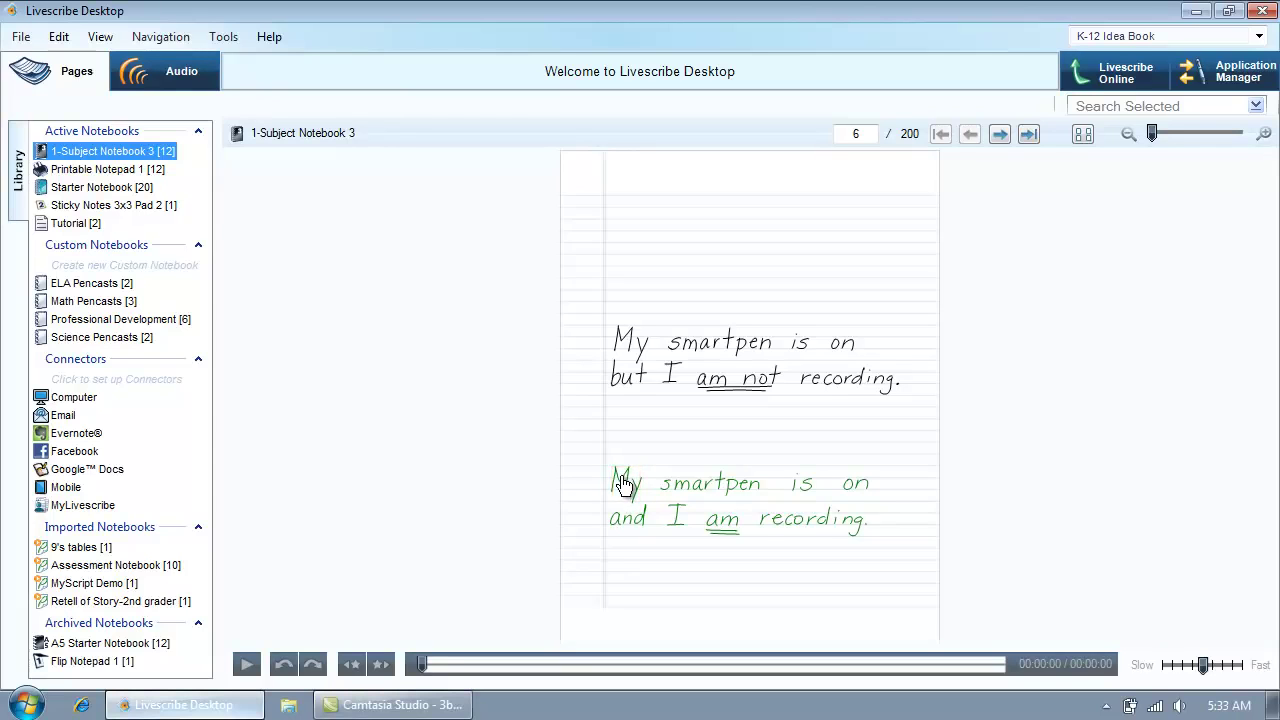
Step: Play the recording from the words "My", "recording" and "smartpen" in the green handwriting on page 6
click(624, 484)
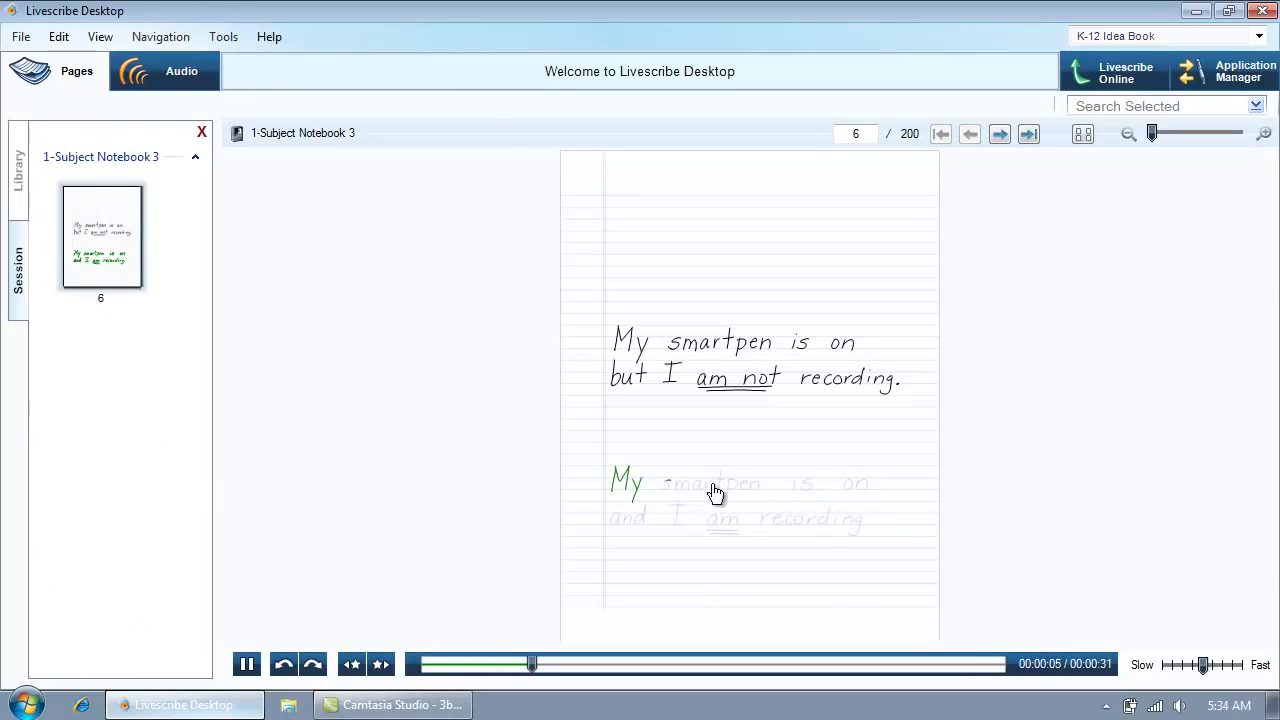
click(826, 531)
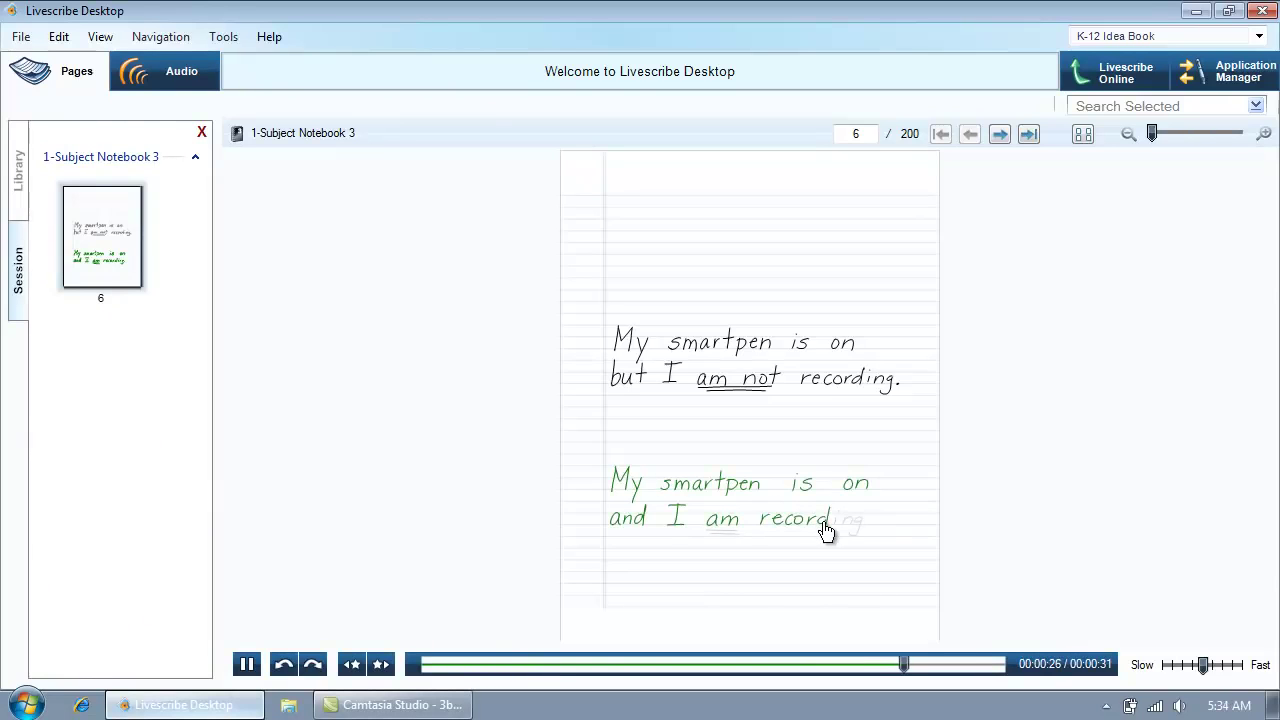
click(731, 490)
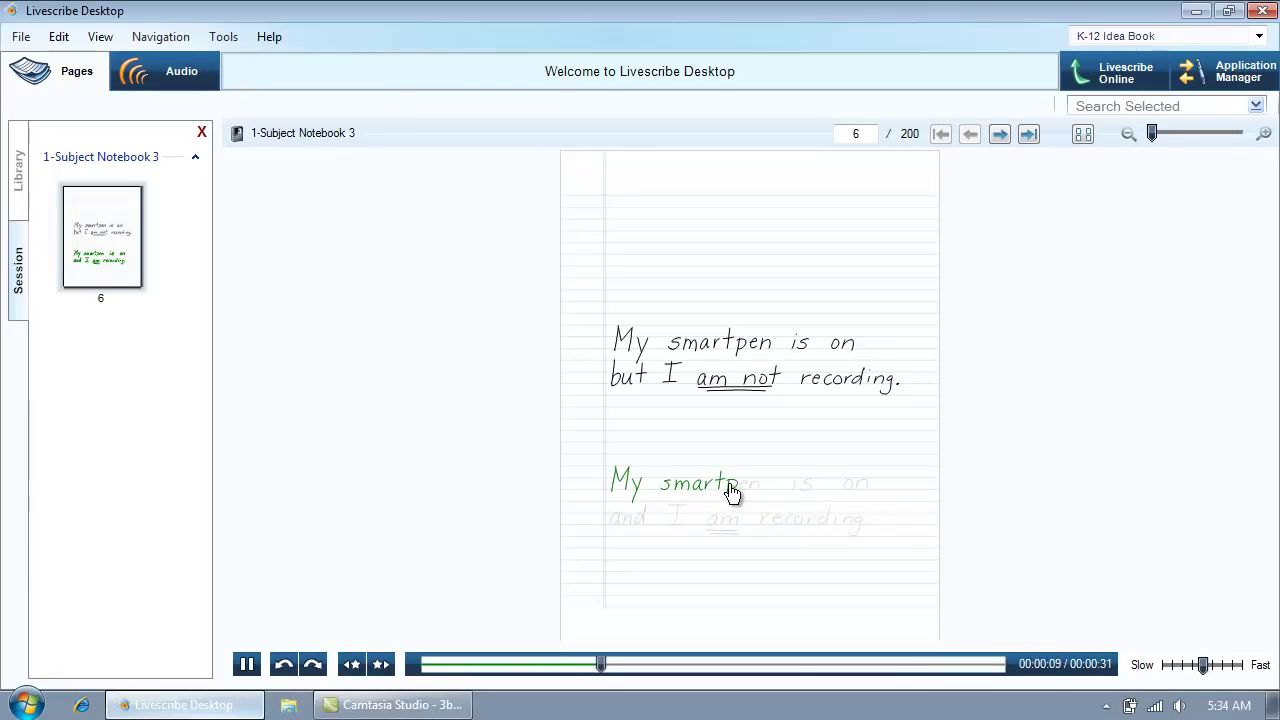
Step: Start, pause and resume playback of the recording linked to page 6
click(246, 663)
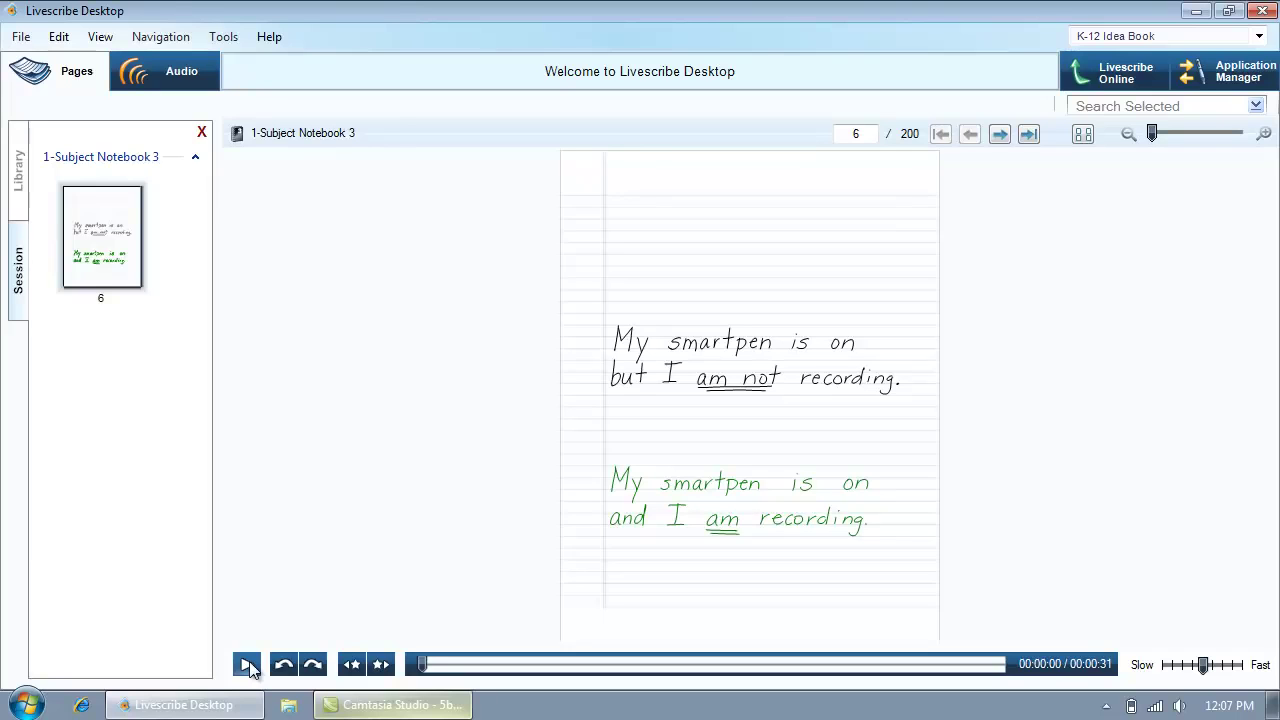
click(247, 665)
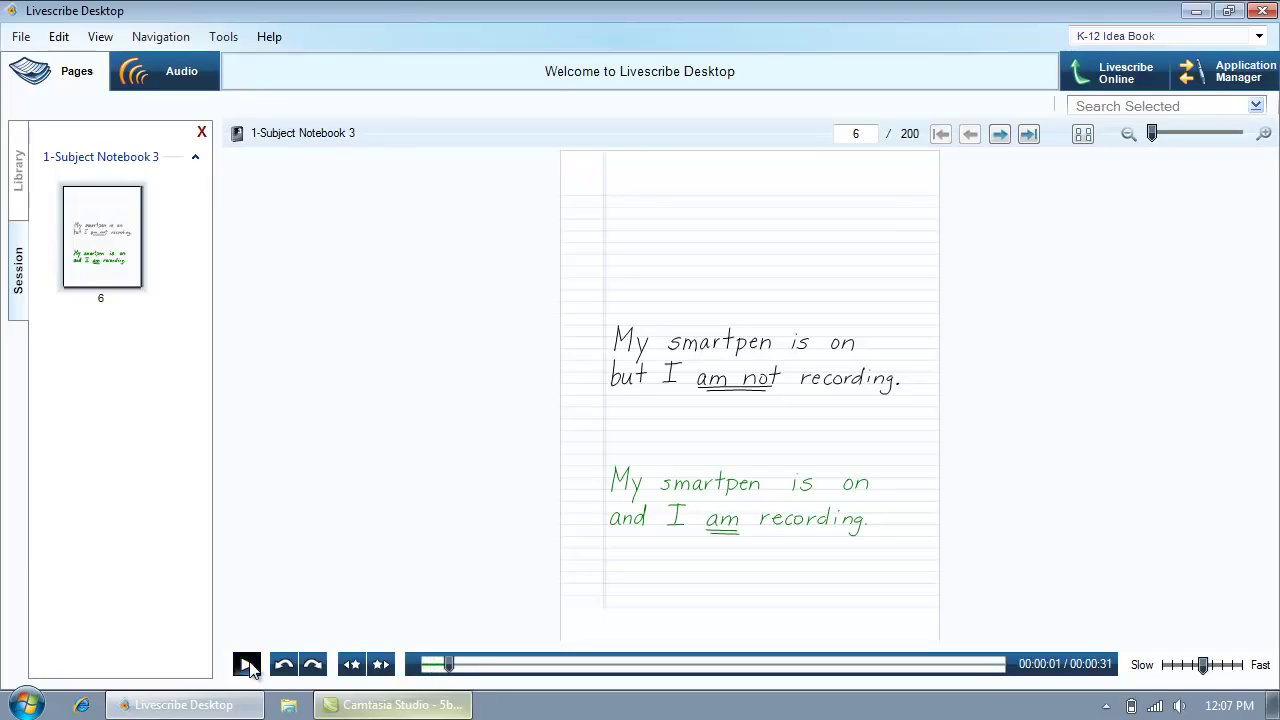
click(247, 665)
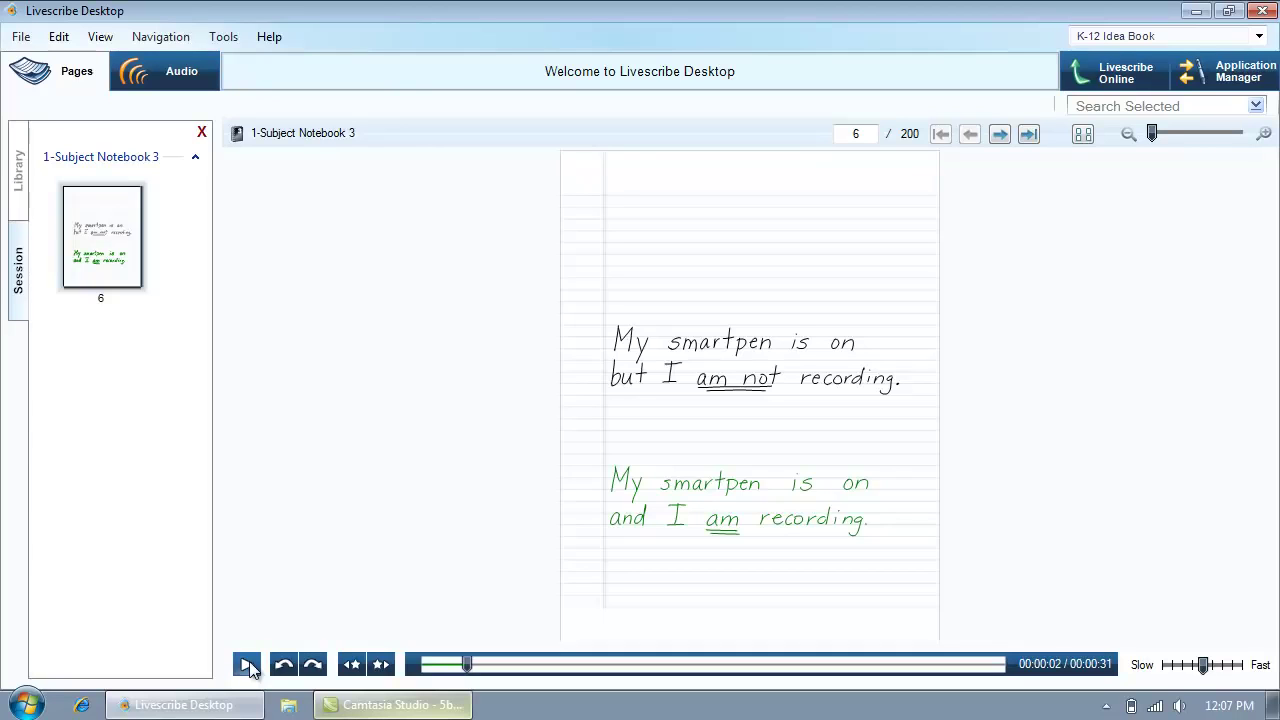
click(247, 665)
Step: Skip forward and back in the page 6 recording and jump to its next bookmark
click(313, 665)
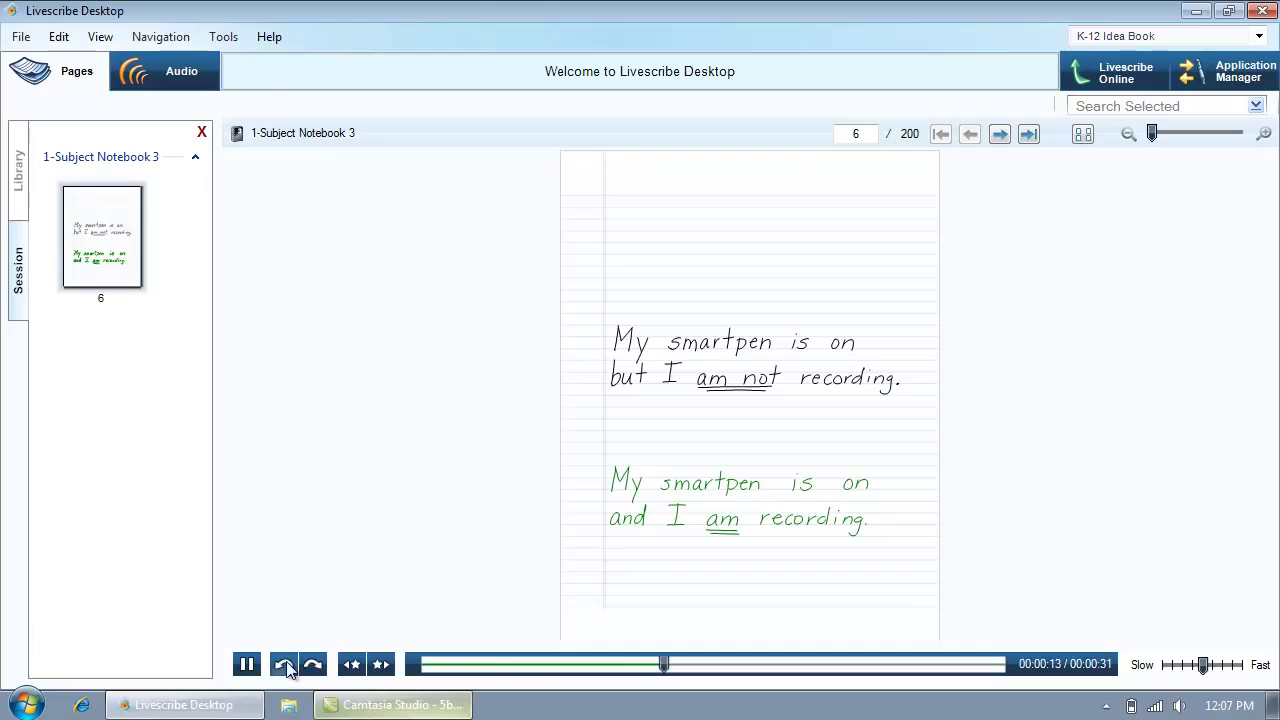
click(285, 665)
click(313, 665)
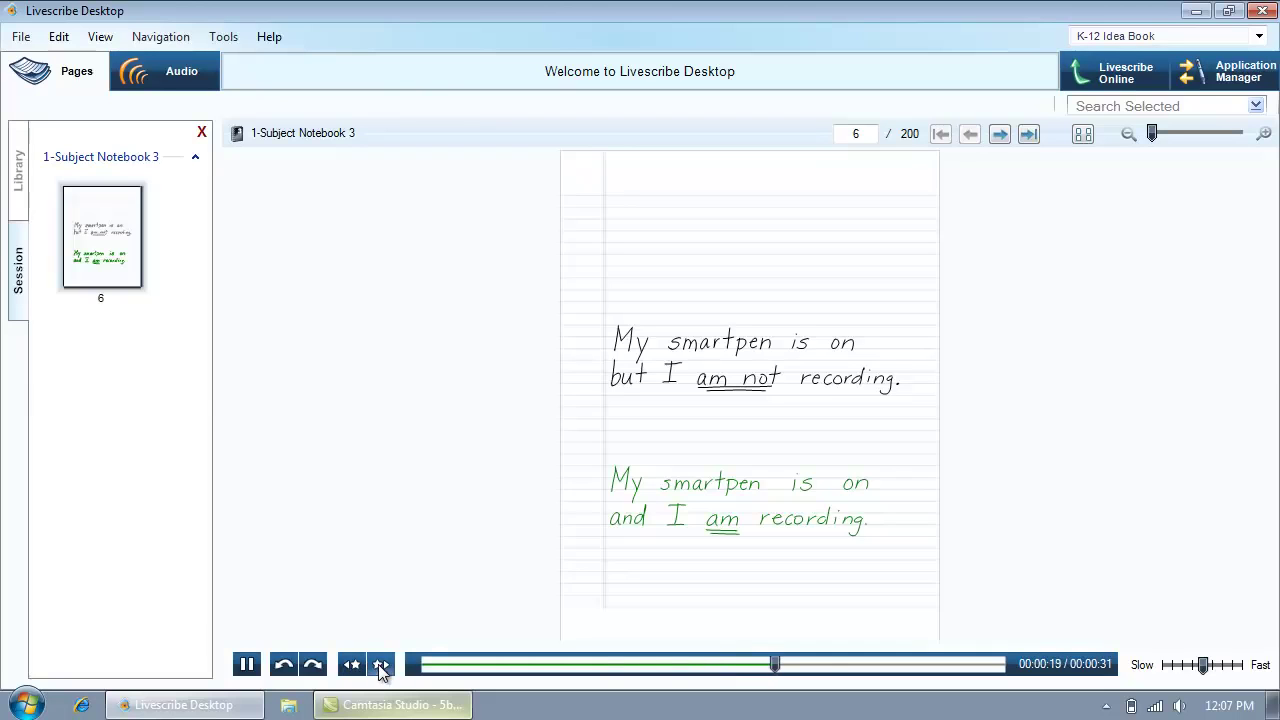
click(380, 665)
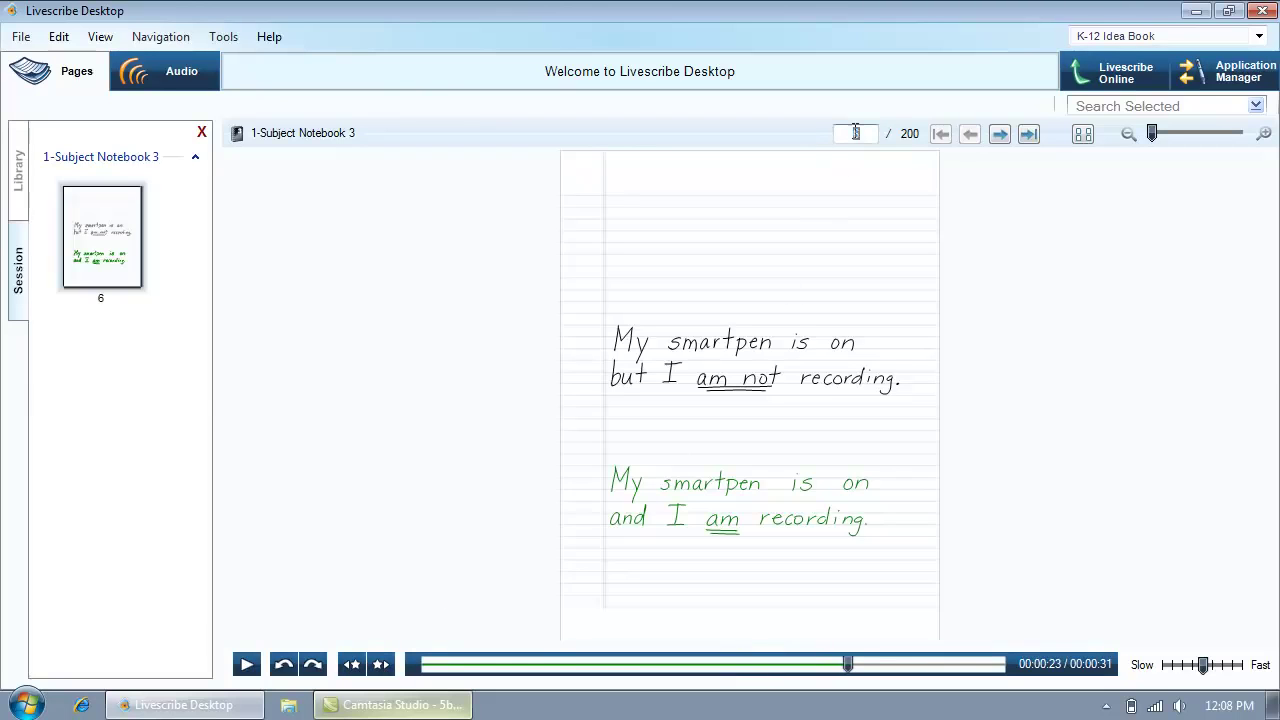
Step: Play page 14's recording from the Descriptions heading and jump along its timeline between about 2:52 and 4:04
key(Return)
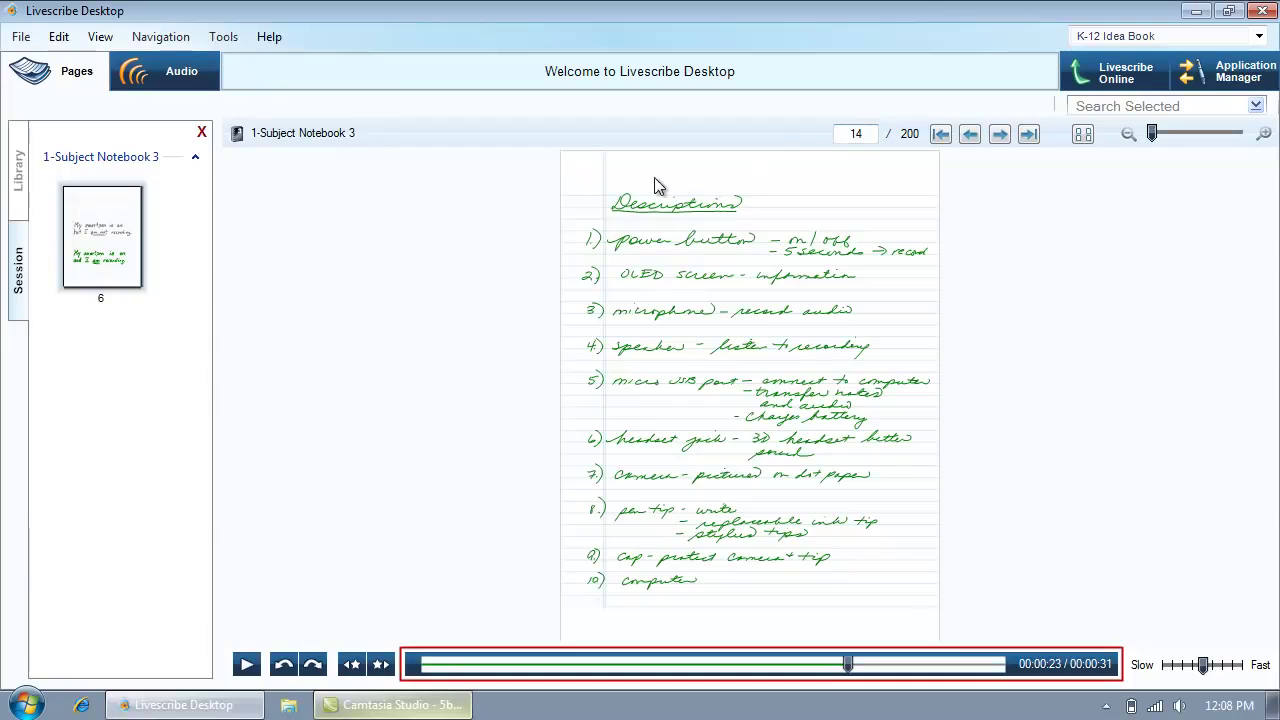
click(621, 204)
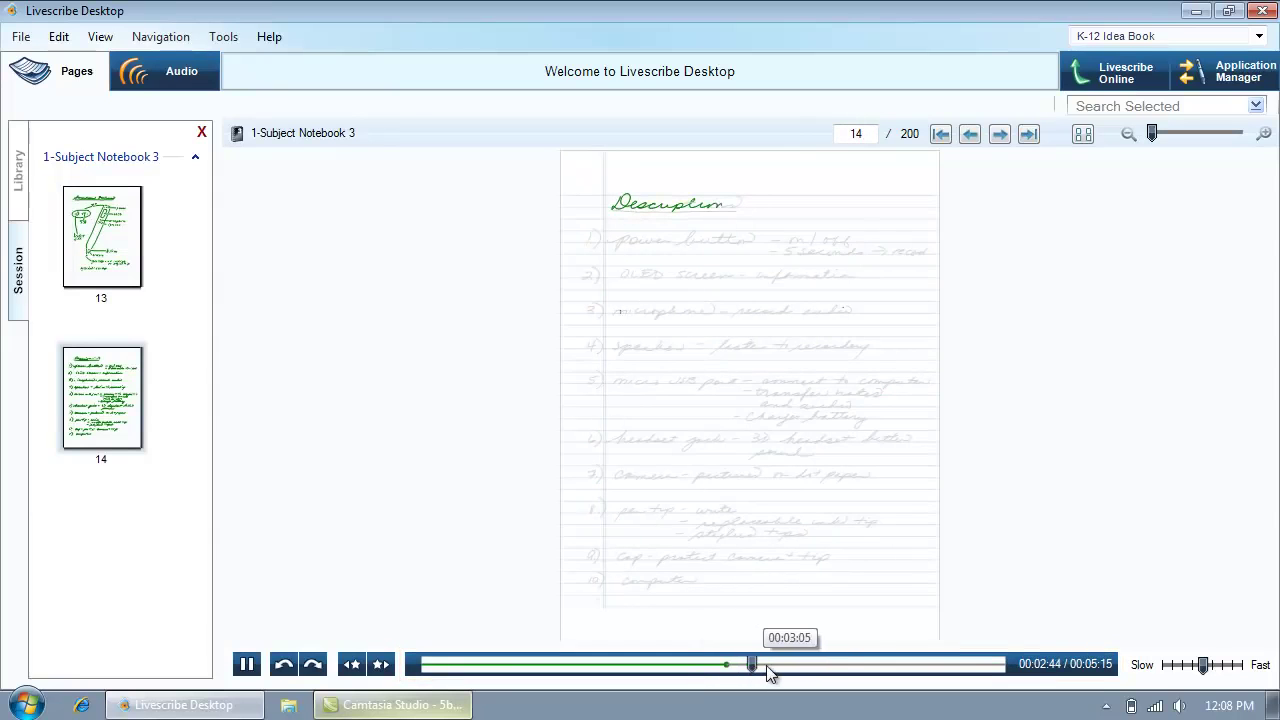
click(872, 668)
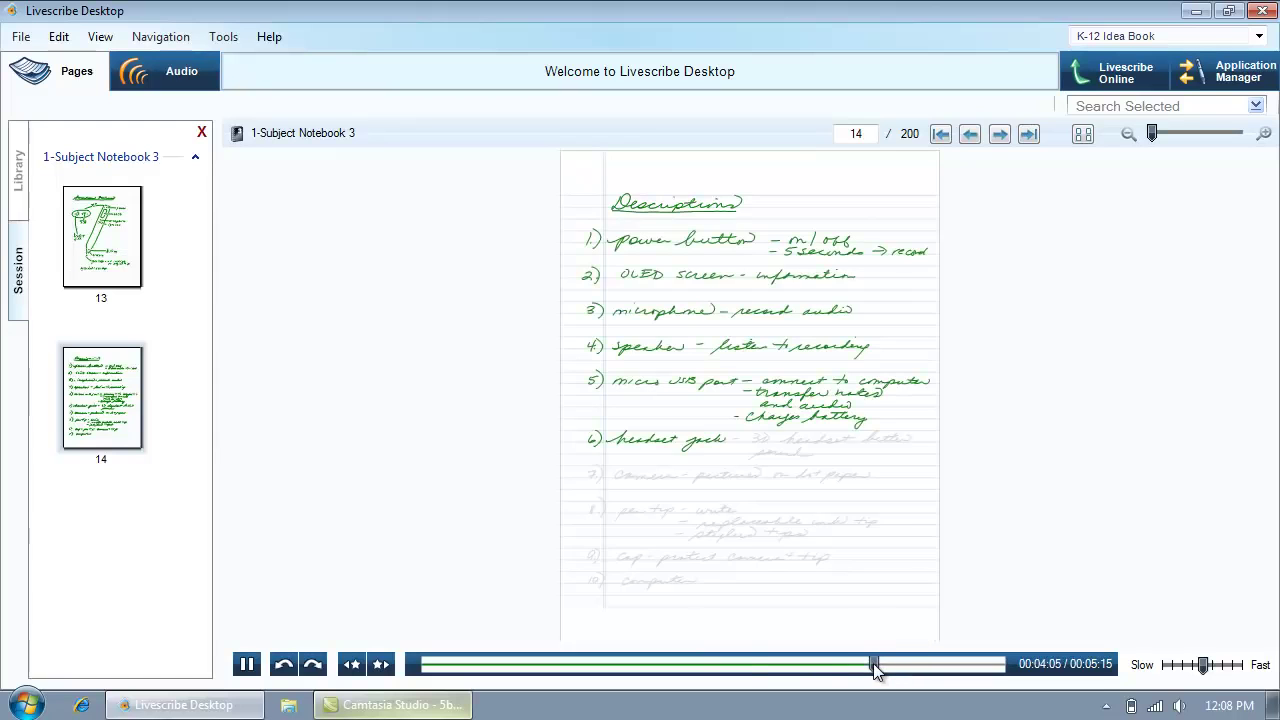
click(740, 668)
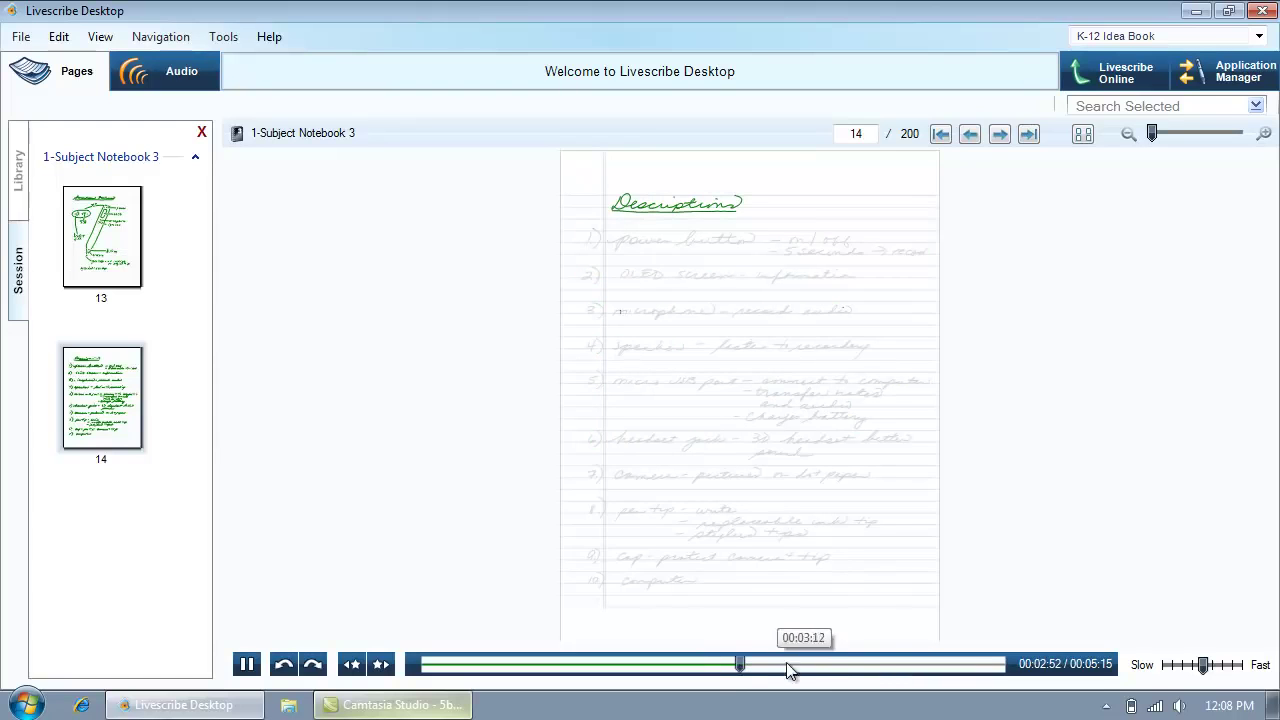
click(872, 668)
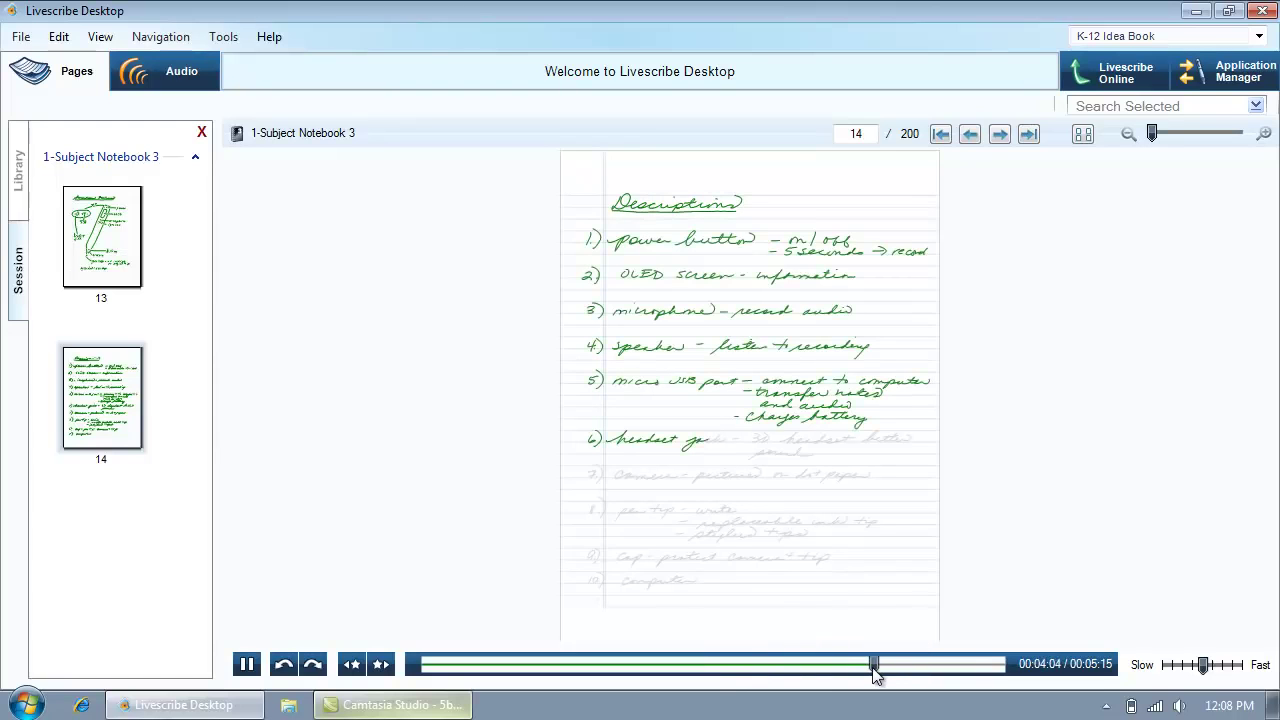
Step: Set the playback speed to the slowest setting and close the recording session's page list
click(1220, 672)
drag(1220, 675, 1160, 672)
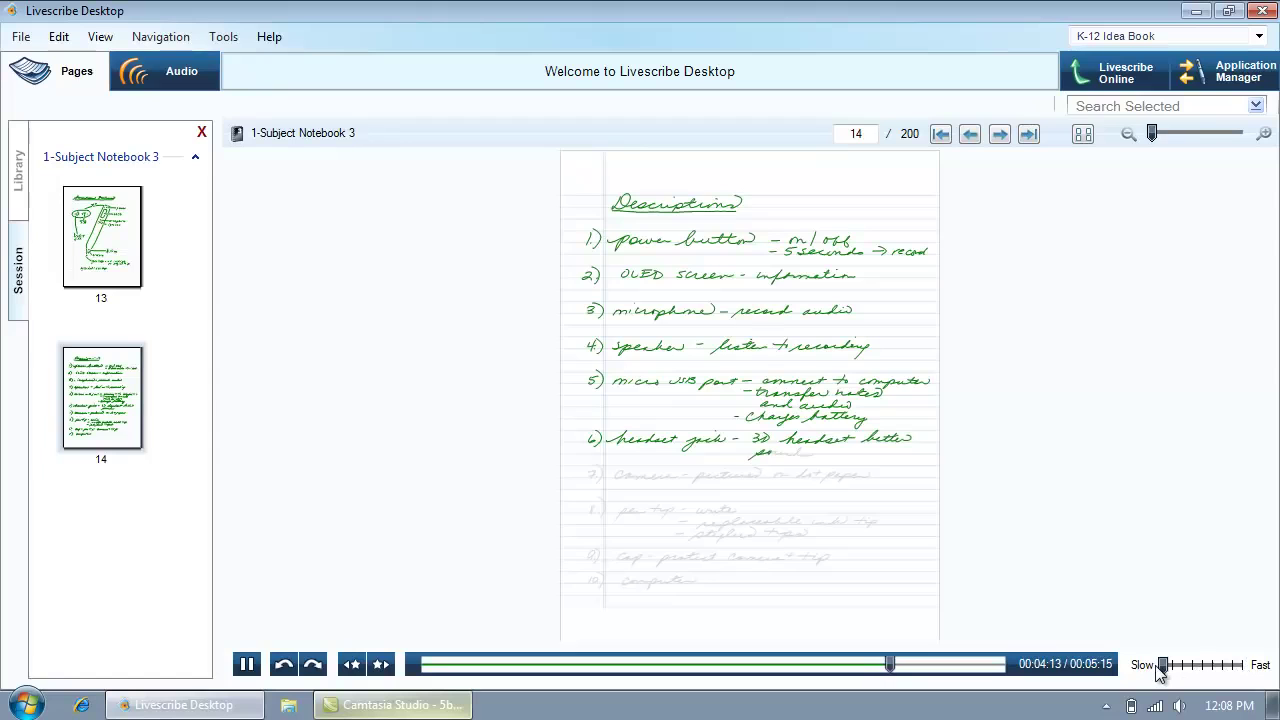
click(203, 133)
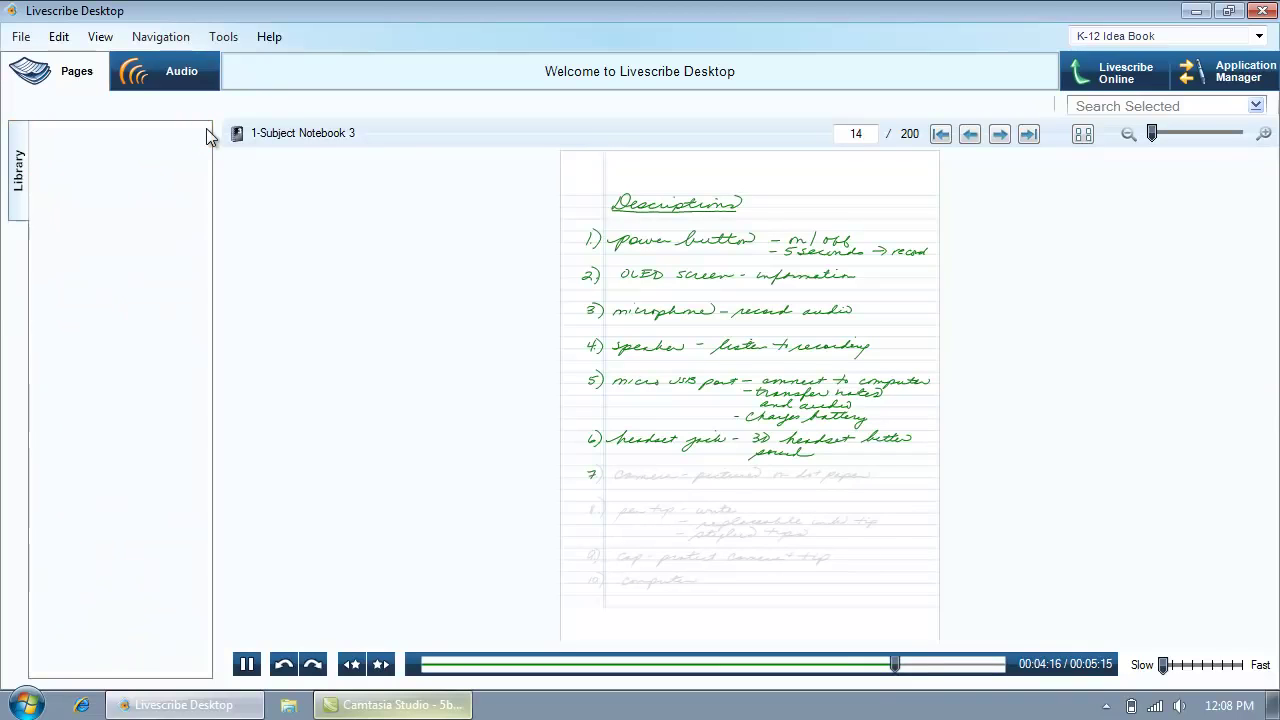